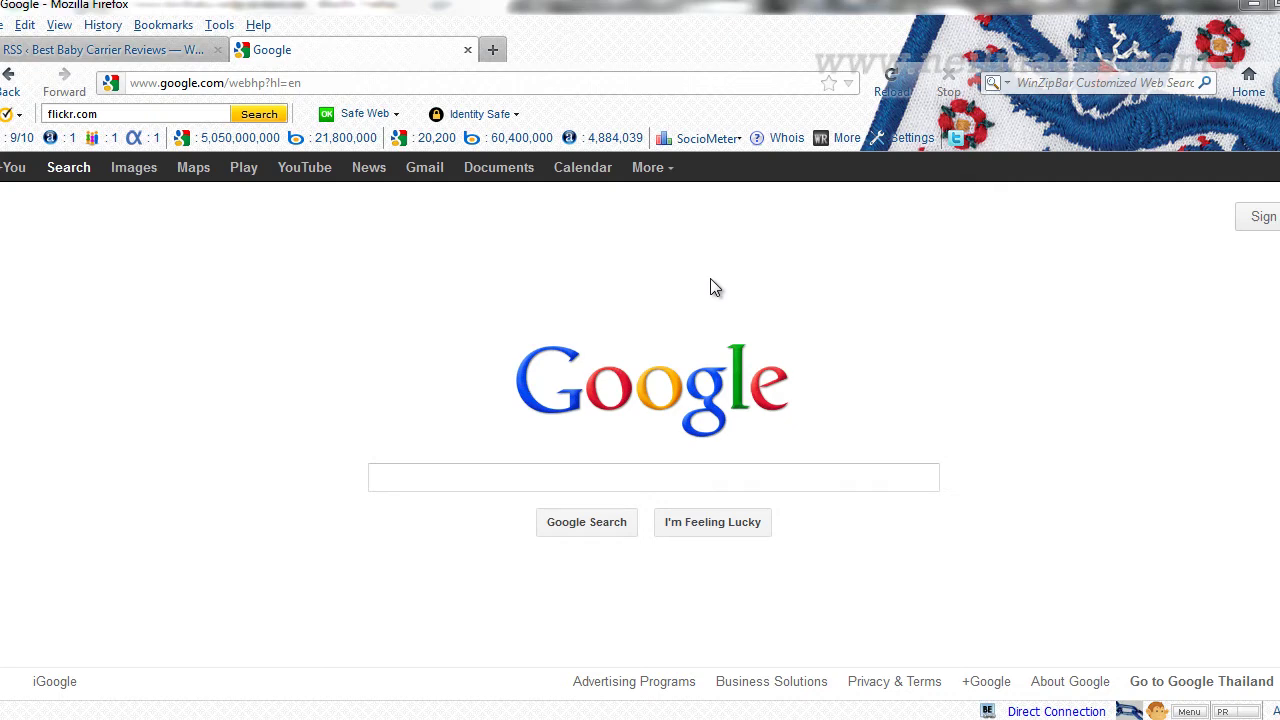
- Go to flickr.com in the browser
{"action": "left_click", "coordinate": [365, 89]}
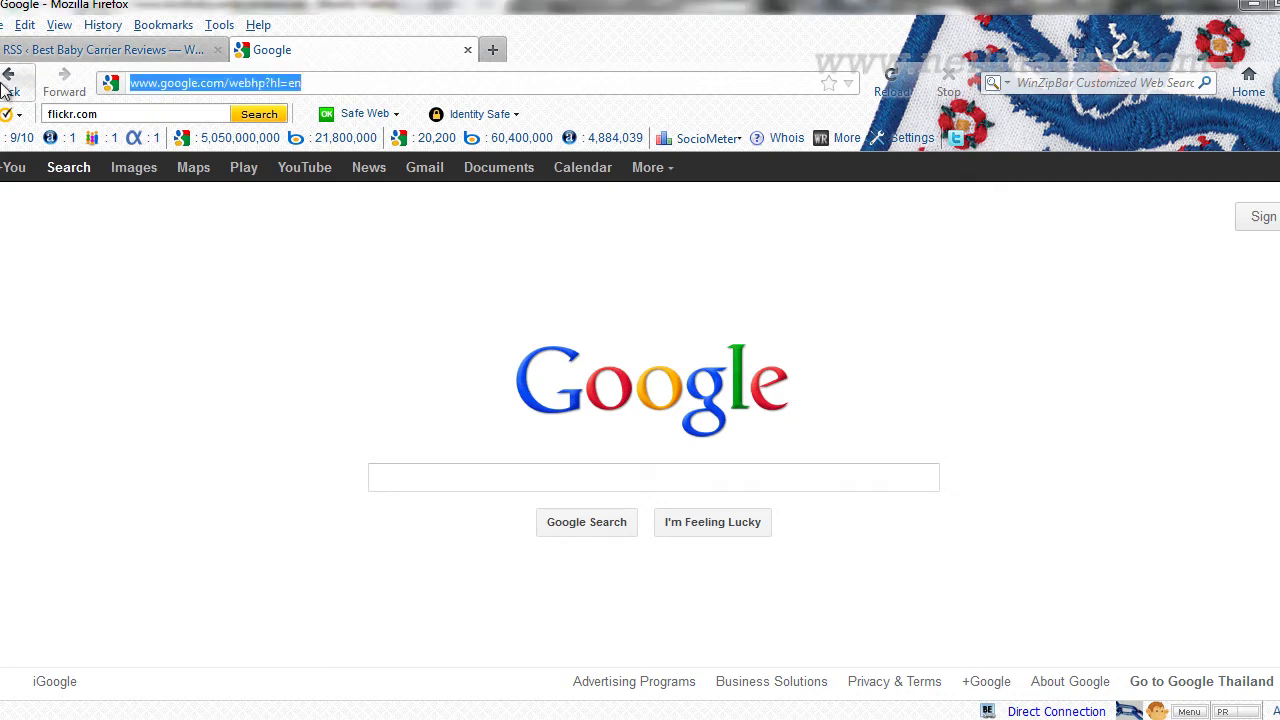
{"action": "type", "text": "flickr"}
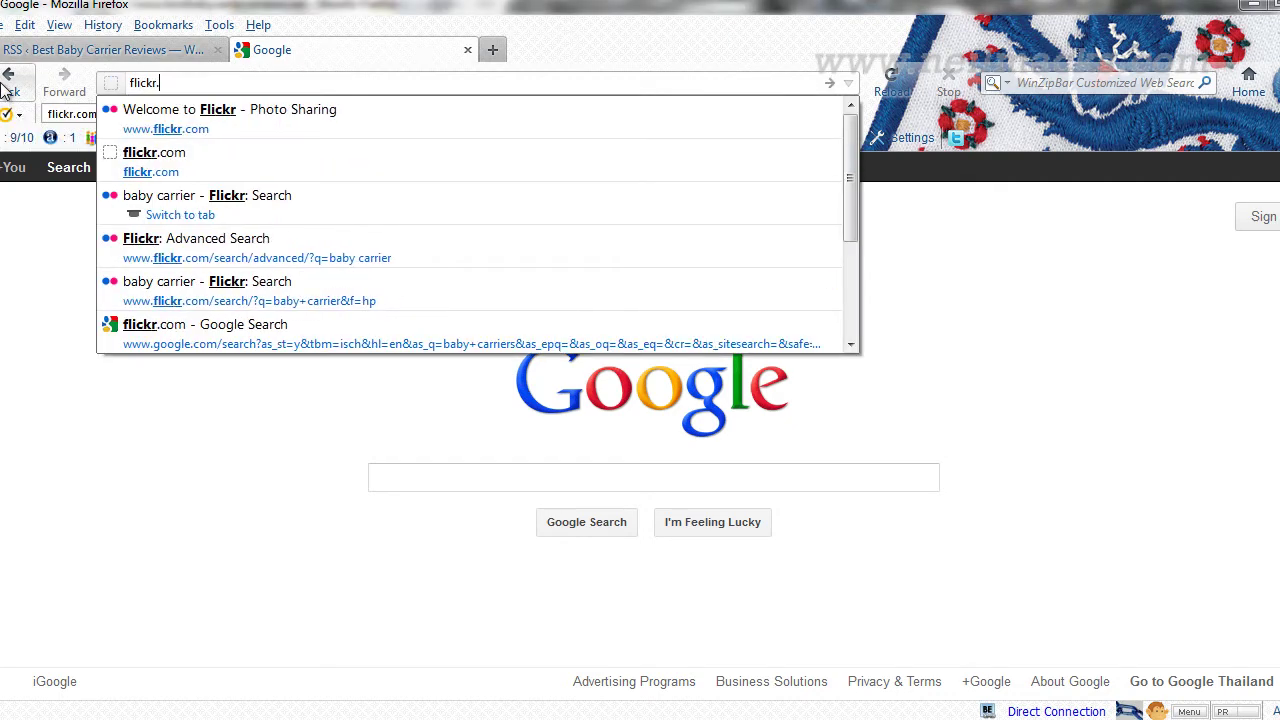
{"action": "type", "text": ".com"}
{"action": "key", "text": "Return"}
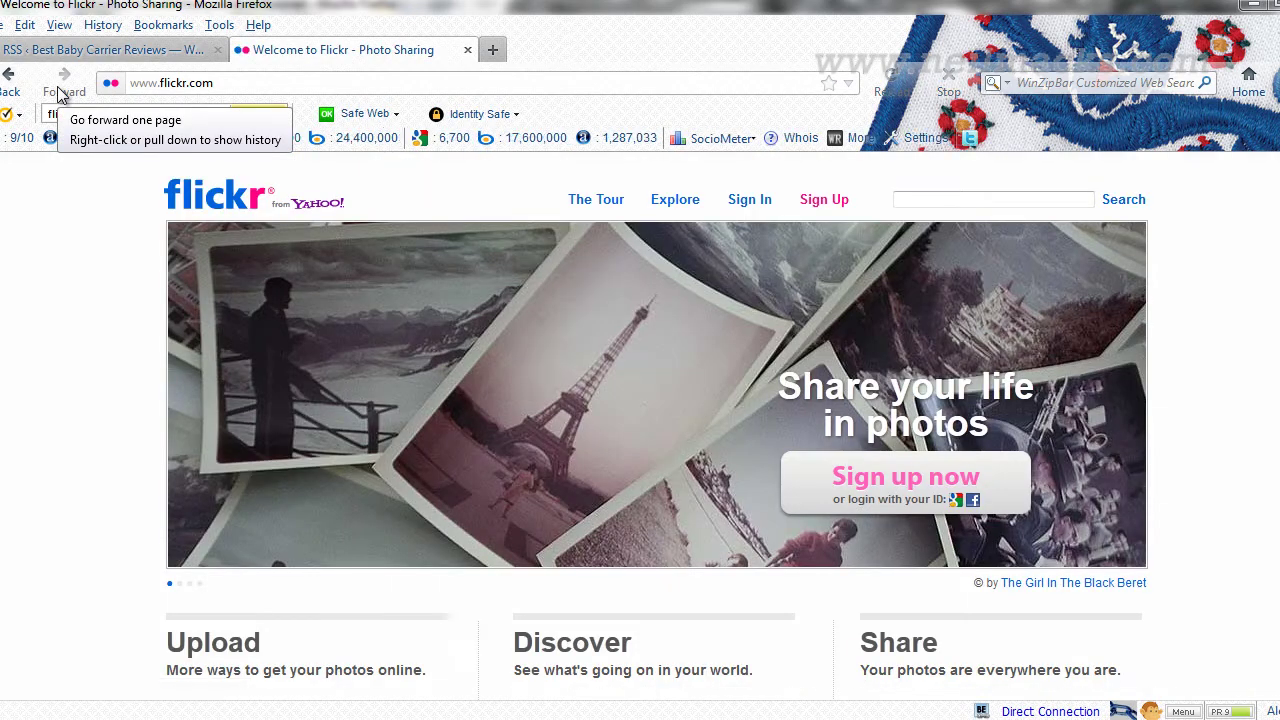
- Search Flickr photos for 'baby carrier'
{"action": "left_click", "coordinate": [1002, 200]}
{"action": "type", "text": "baby carrier"}
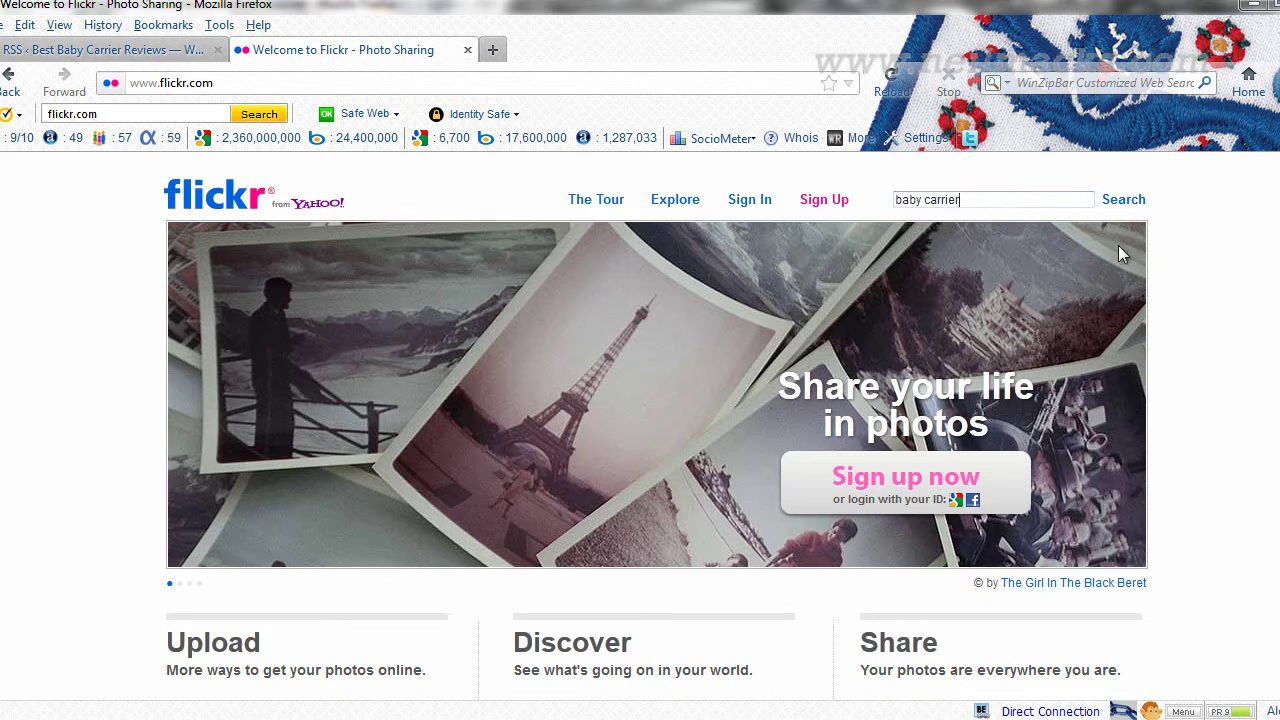
{"action": "left_click", "coordinate": [1124, 211]}
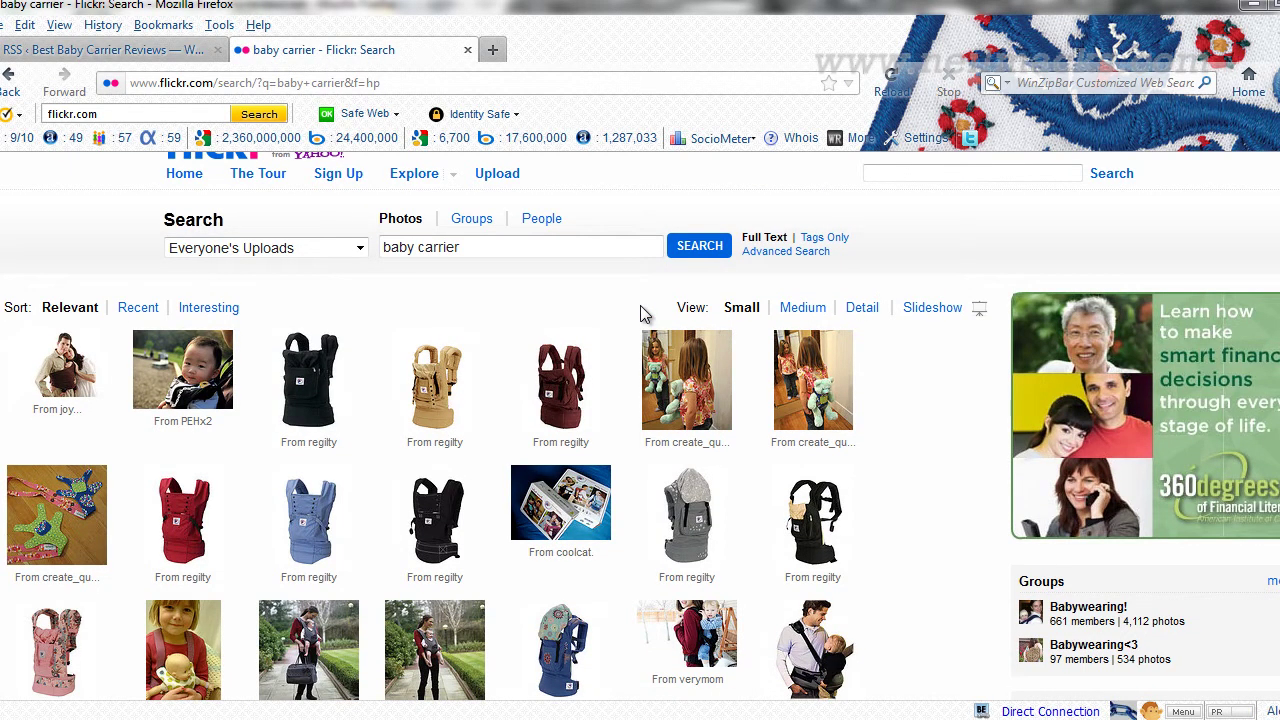
{"action": "mouse_move", "coordinate": [435, 380]}
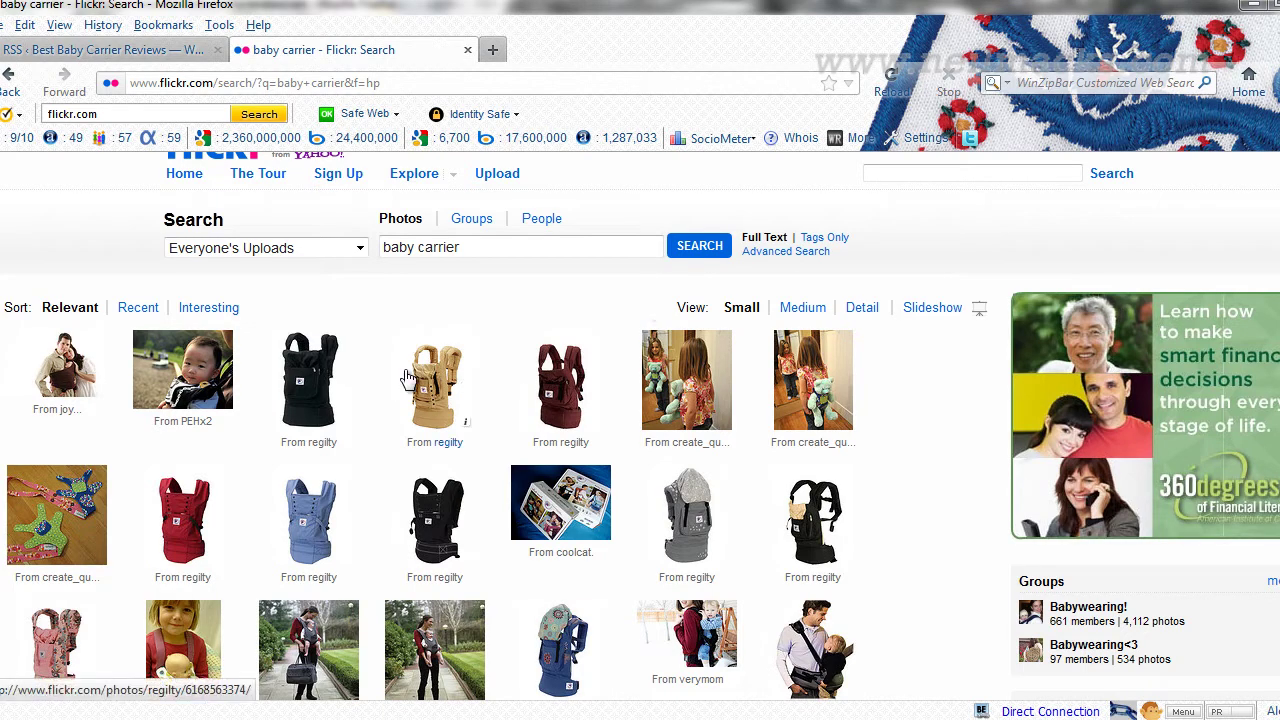
{"action": "scroll", "coordinate": [770, 316], "scroll_direction": "up", "scroll_amount": 1}
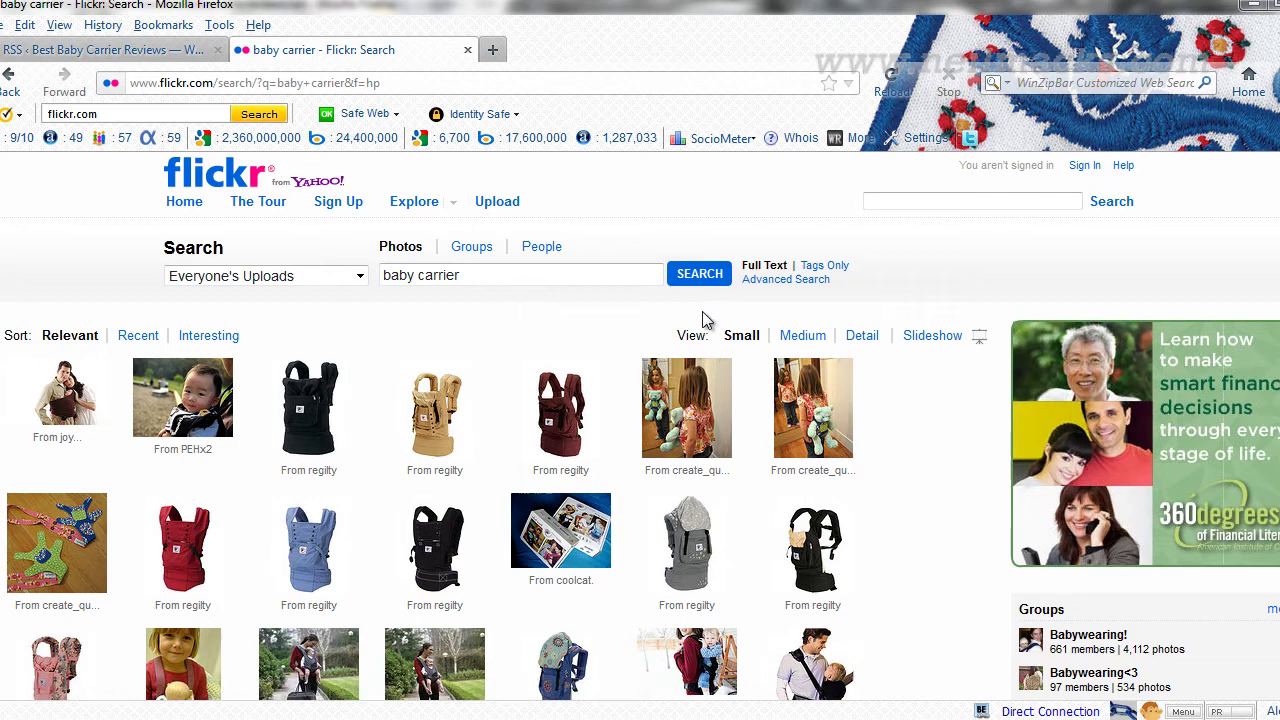
- Open Advanced Search with the 'baby carrier' query and scroll down to the Creative Commons options
{"action": "left_click", "coordinate": [793, 281]}
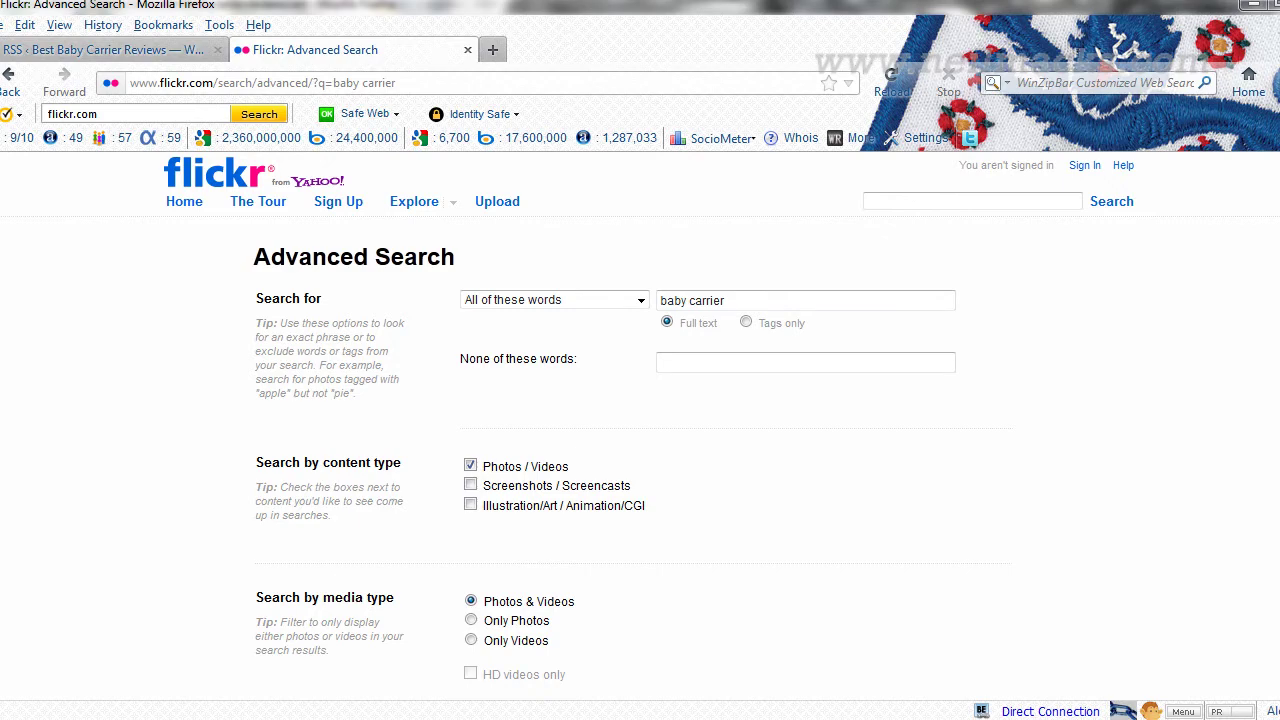
{"action": "left_click", "coordinate": [702, 207]}
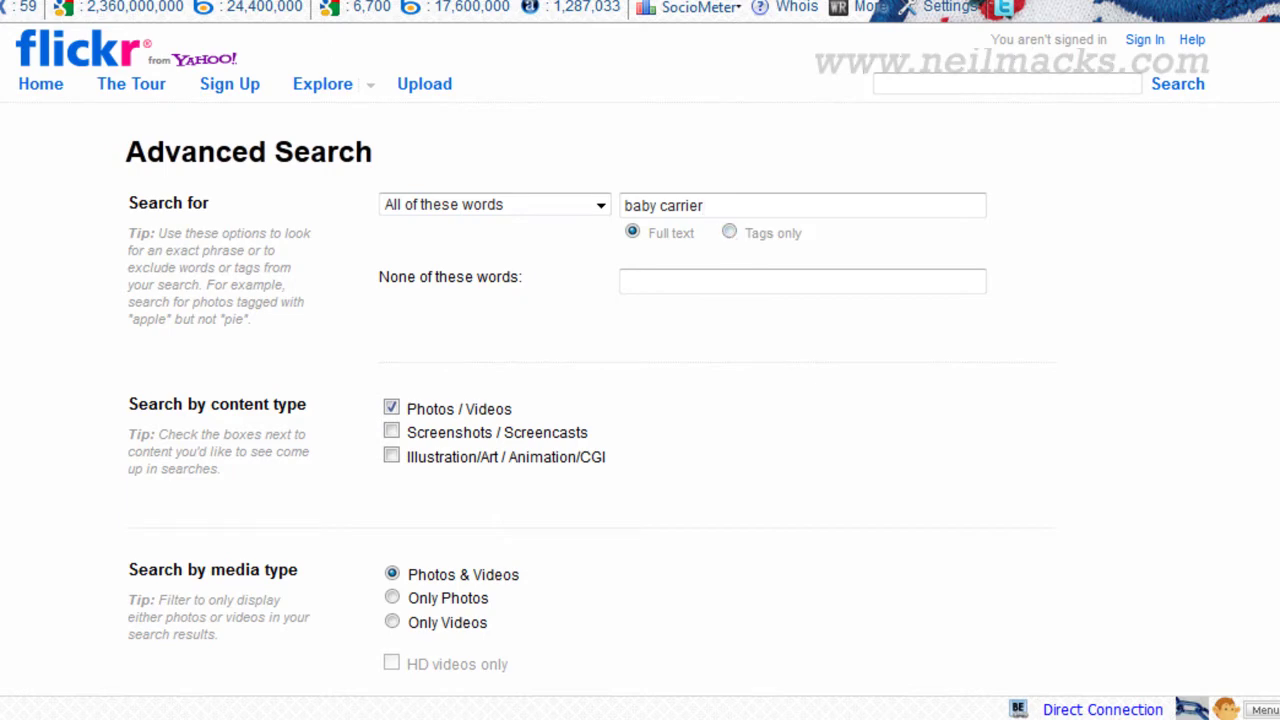
{"action": "scroll", "coordinate": [1223, 337], "scroll_direction": "down", "scroll_amount": 3}
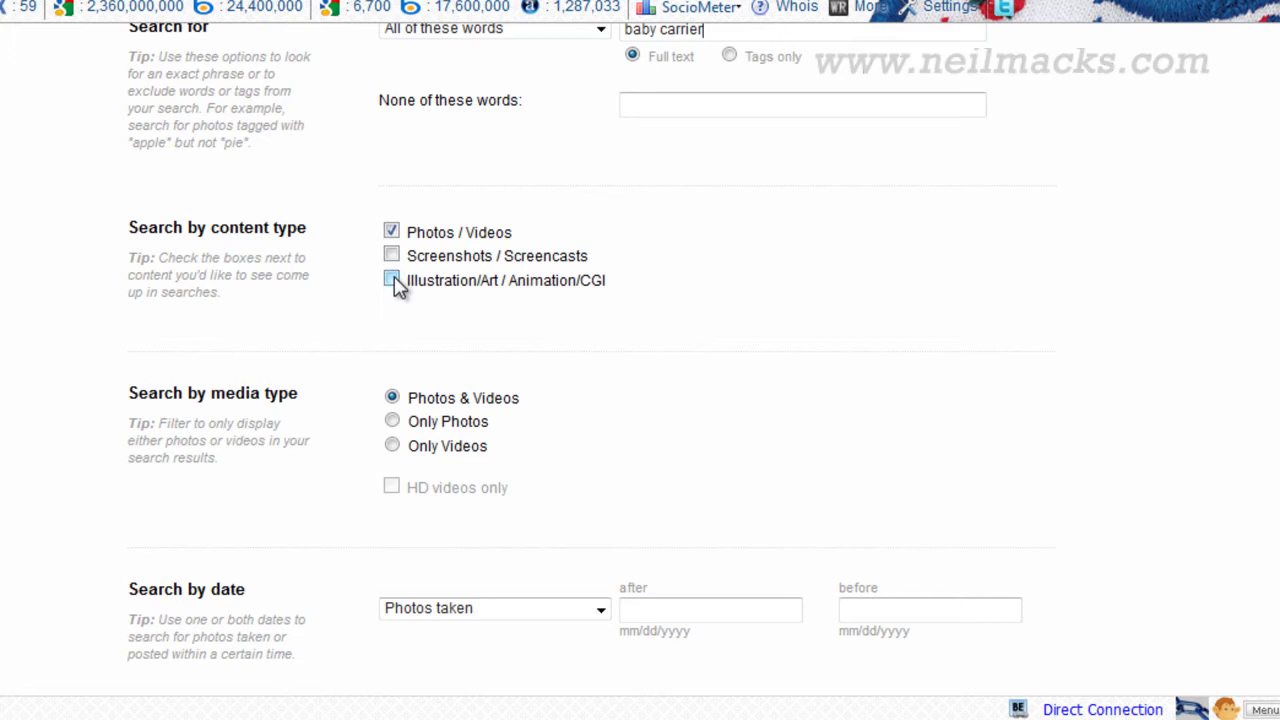
{"action": "scroll", "coordinate": [1270, 324], "scroll_direction": "down", "scroll_amount": 6}
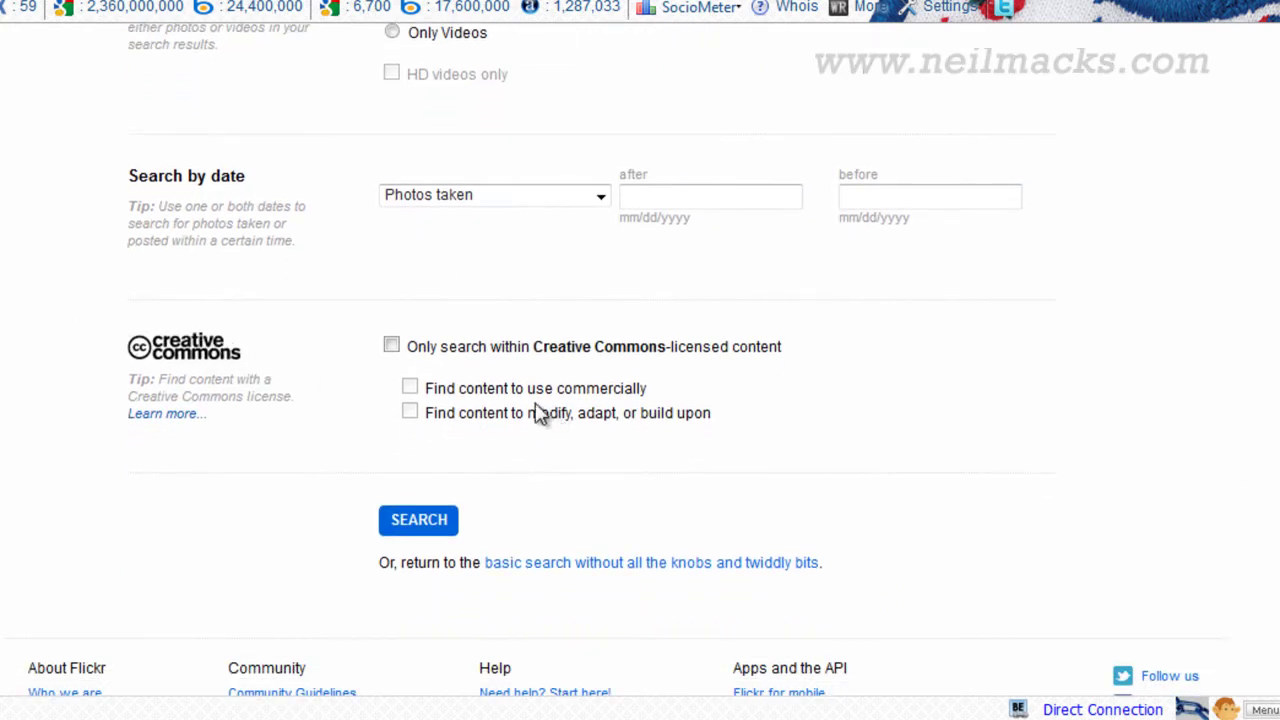
{"action": "left_click_drag", "start_coordinate": [531, 356], "coordinate": [791, 366]}
- Enable 'Only search within Creative Commons-licensed content' and 'Find content to use commercially', then submit the search
{"action": "left_click", "coordinate": [740, 370]}
{"action": "left_click", "coordinate": [392, 349]}
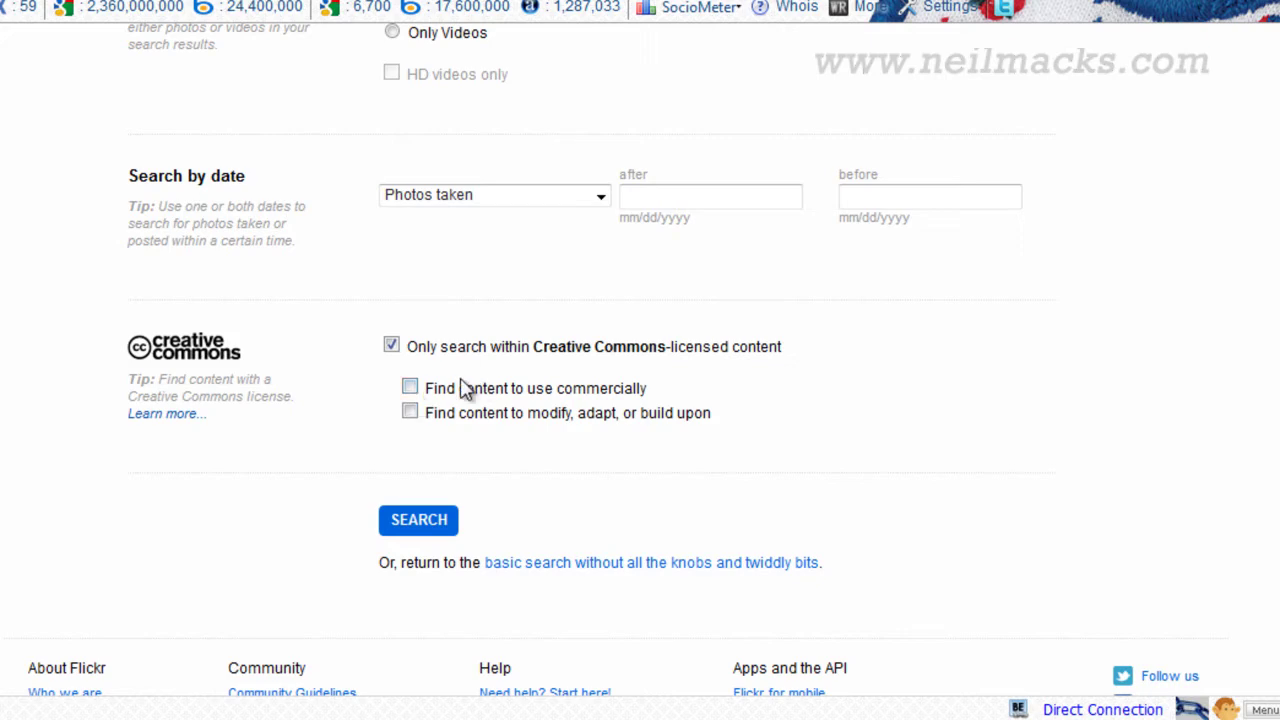
{"action": "left_click", "coordinate": [410, 388]}
{"action": "left_click", "coordinate": [410, 415]}
{"action": "left_click", "coordinate": [449, 393]}
{"action": "left_click", "coordinate": [412, 388]}
{"action": "left_click", "coordinate": [425, 530]}
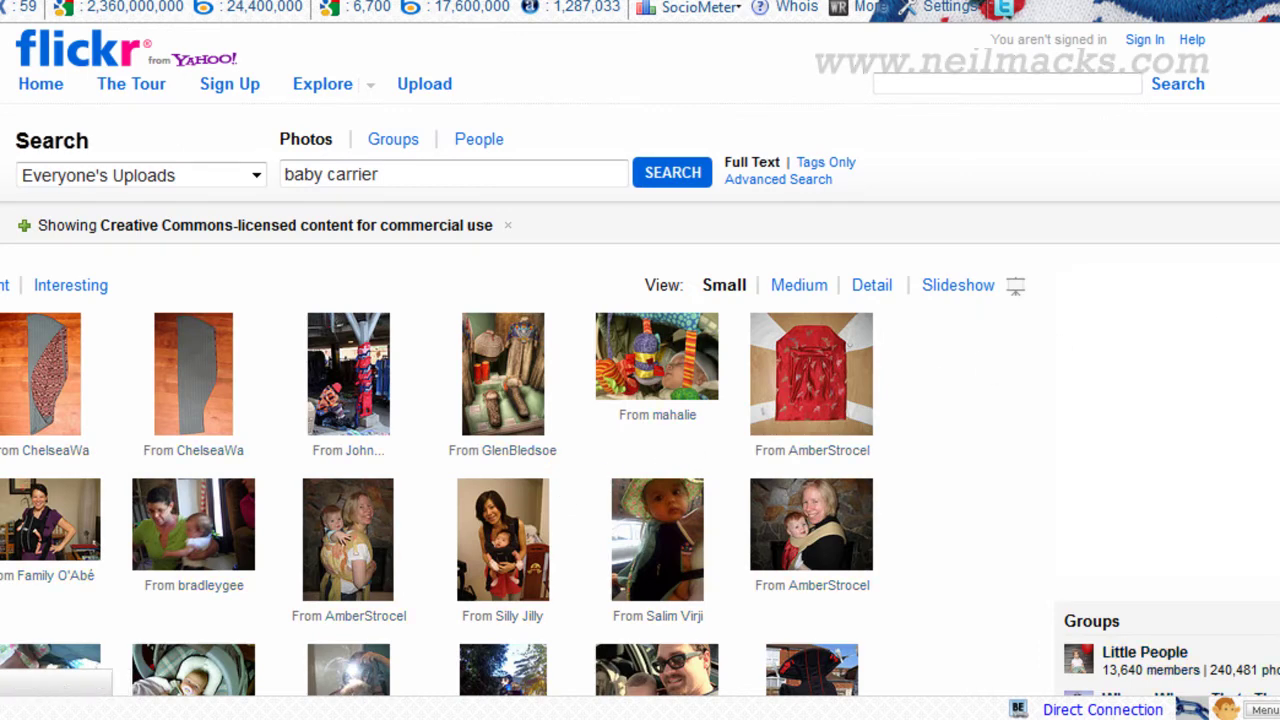
- Browse the 231 commercial-use Creative Commons baby carrier results, moving on to page 2
{"action": "scroll", "coordinate": [952, 205], "scroll_direction": "down", "scroll_amount": 3}
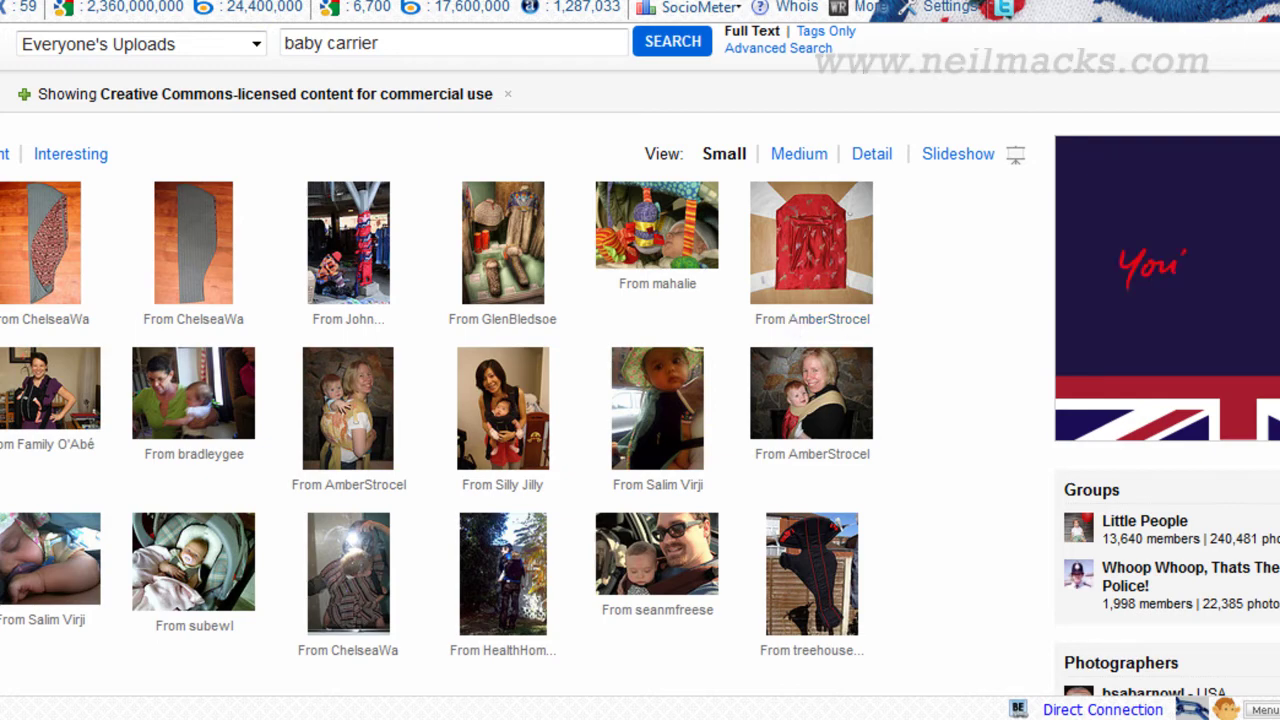
{"action": "scroll", "coordinate": [465, 537], "scroll_direction": "down", "scroll_amount": 3}
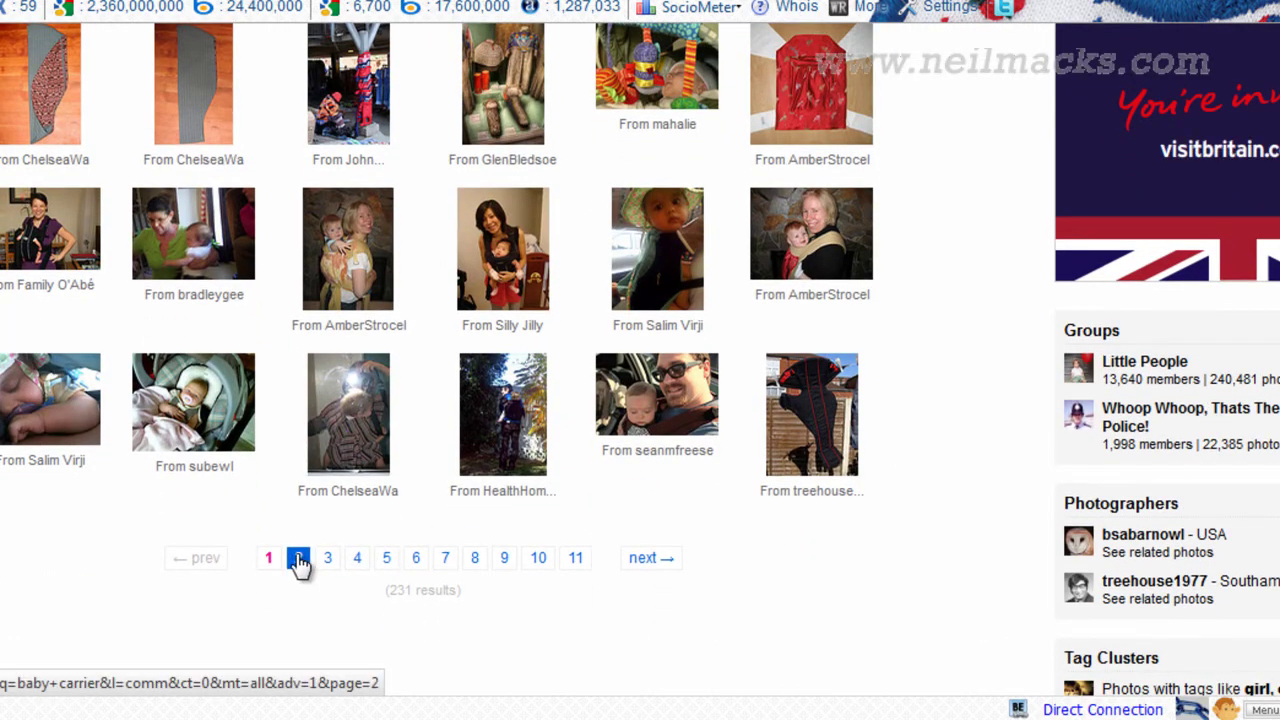
{"action": "left_click", "coordinate": [298, 557]}
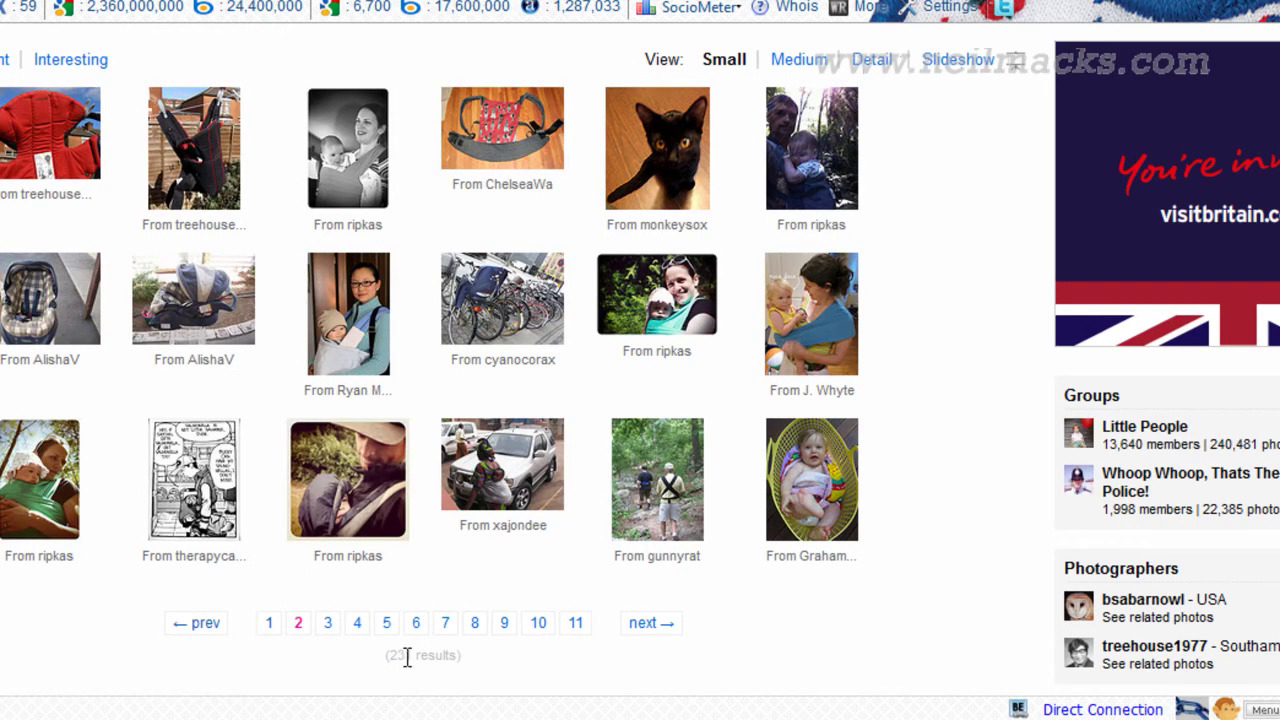
{"action": "scroll", "coordinate": [394, 560], "scroll_direction": "up", "scroll_amount": 3}
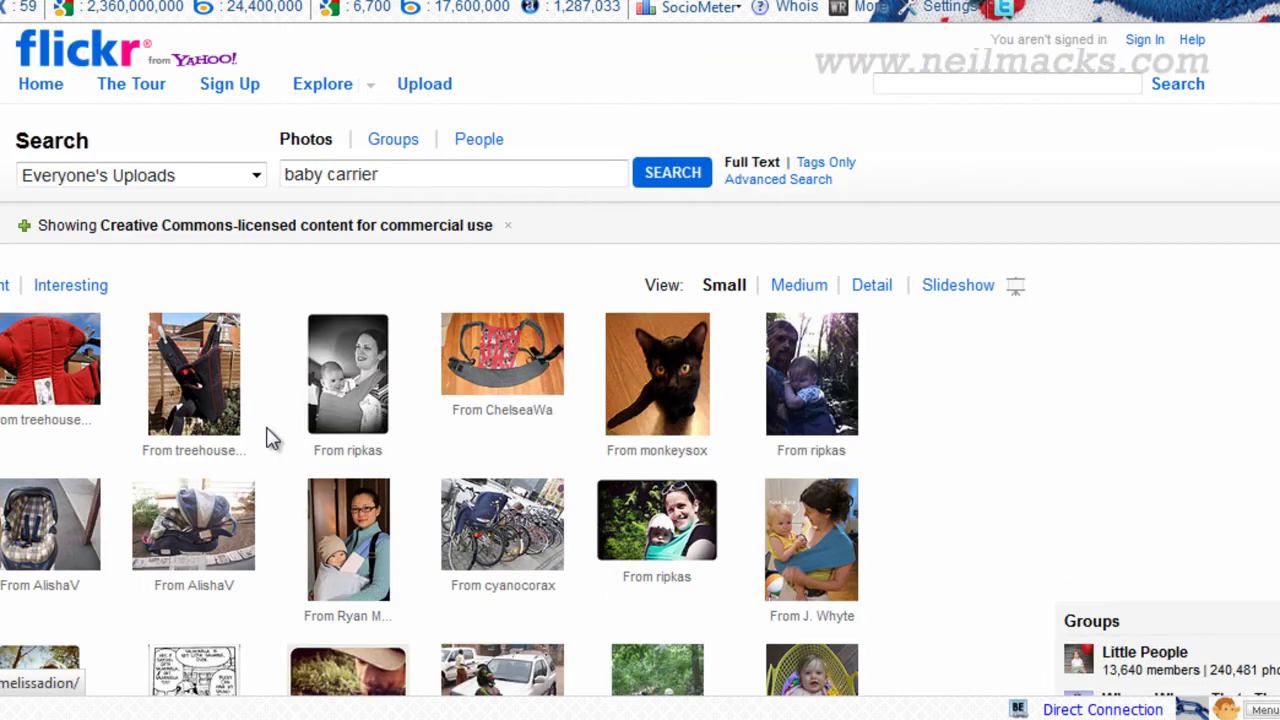
{"action": "scroll", "coordinate": [337, 425], "scroll_direction": "down", "scroll_amount": 2}
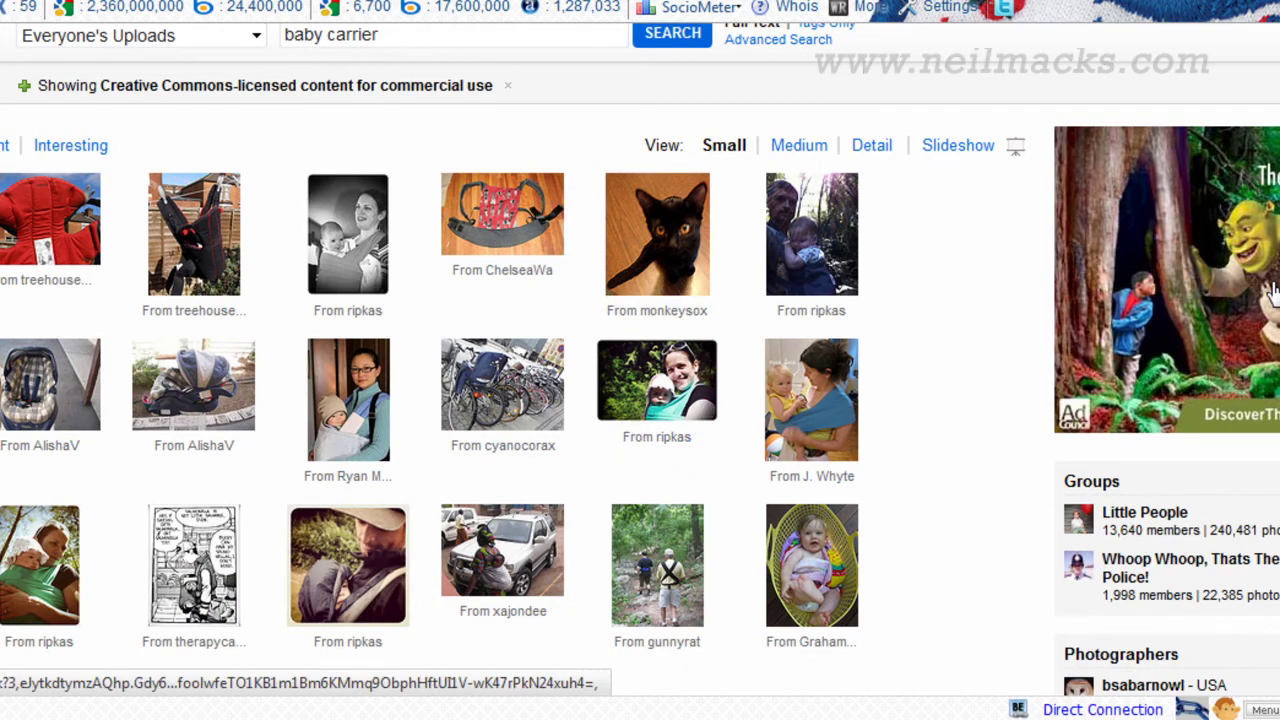
{"action": "scroll", "coordinate": [367, 233], "scroll_direction": "down", "scroll_amount": 1}
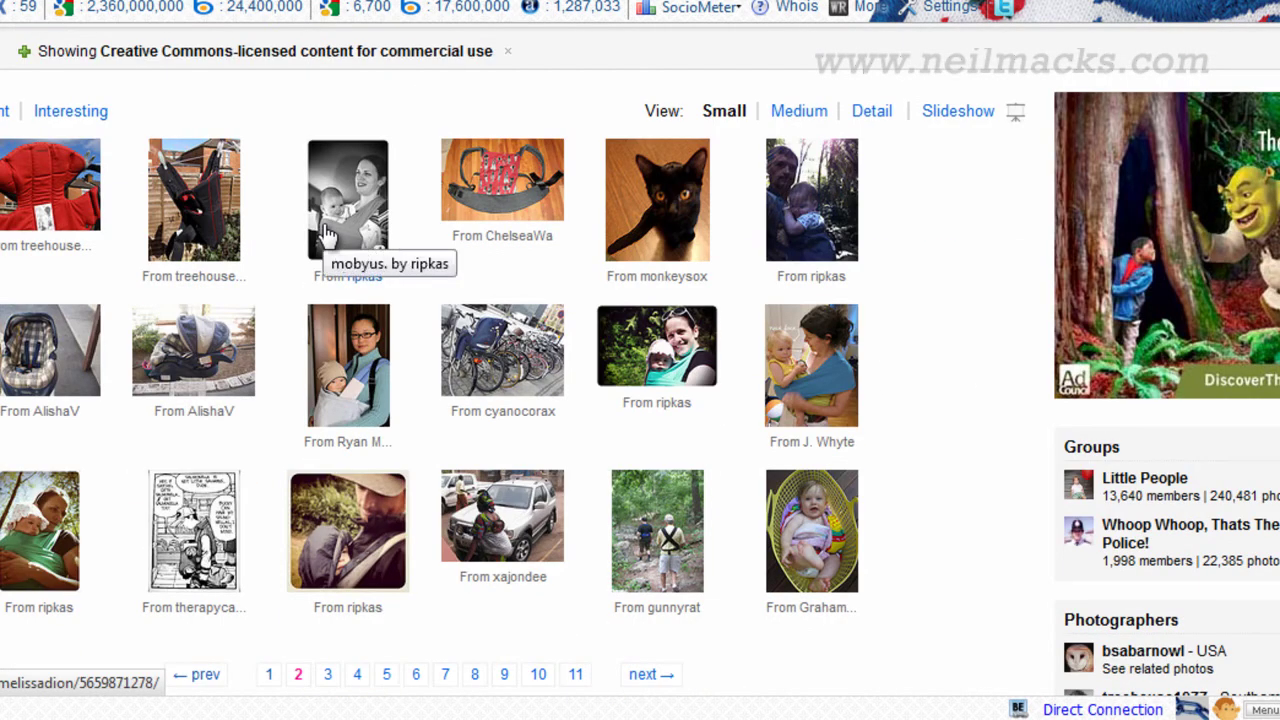
- Open the black-and-white mother-and-baby photo and follow its 'Some rights reserved' license link
{"action": "left_click", "coordinate": [366, 280]}
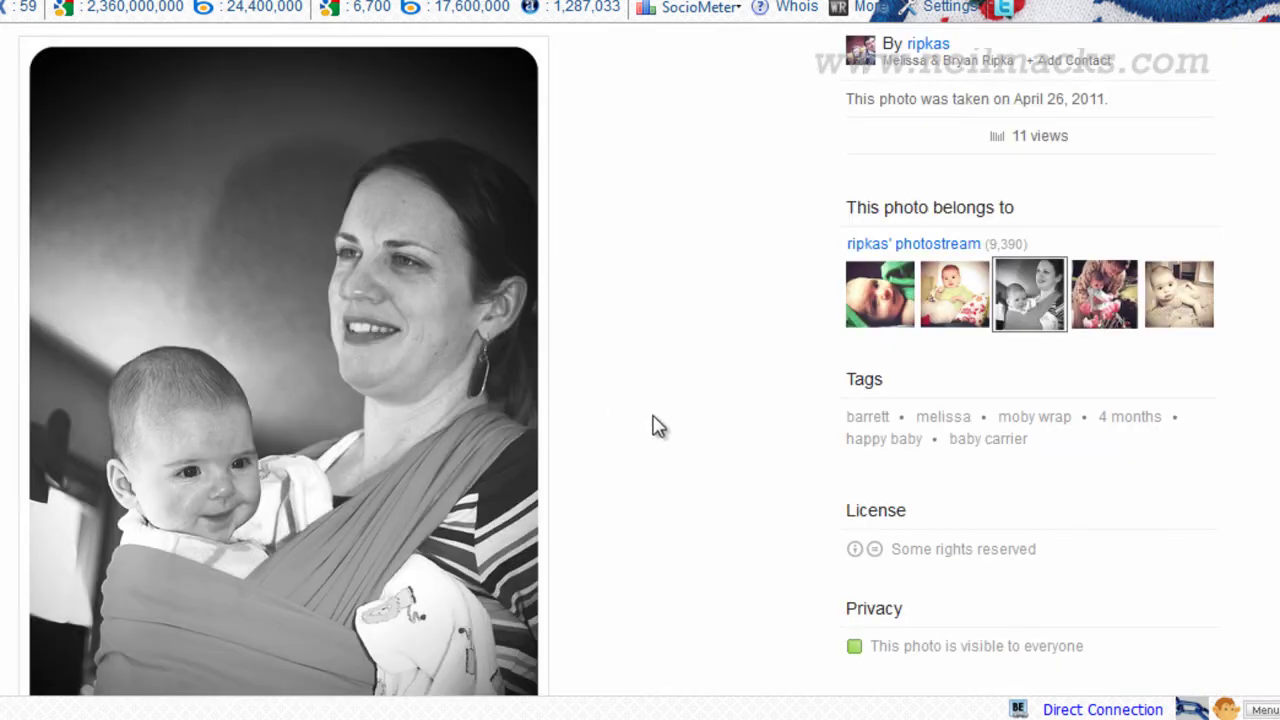
{"action": "scroll", "coordinate": [654, 426], "scroll_direction": "down", "scroll_amount": 3}
{"action": "triple_click", "coordinate": [925, 272]}
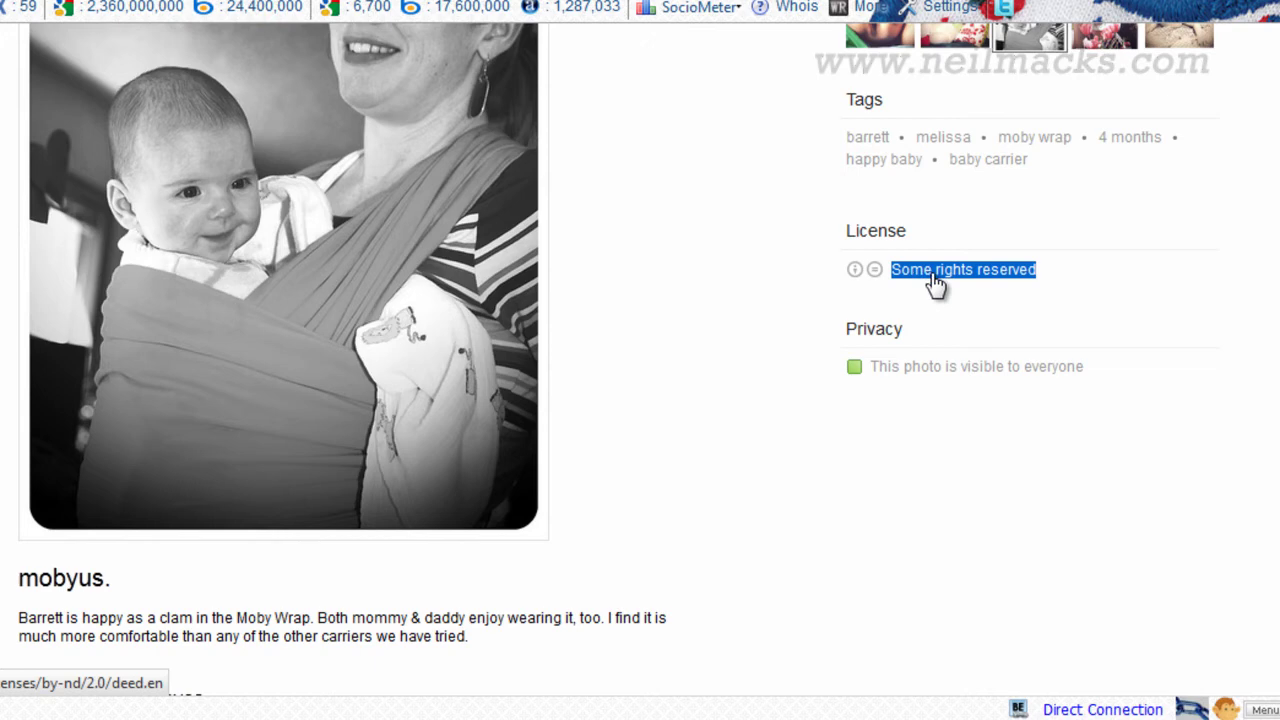
{"action": "left_click", "coordinate": [935, 284]}
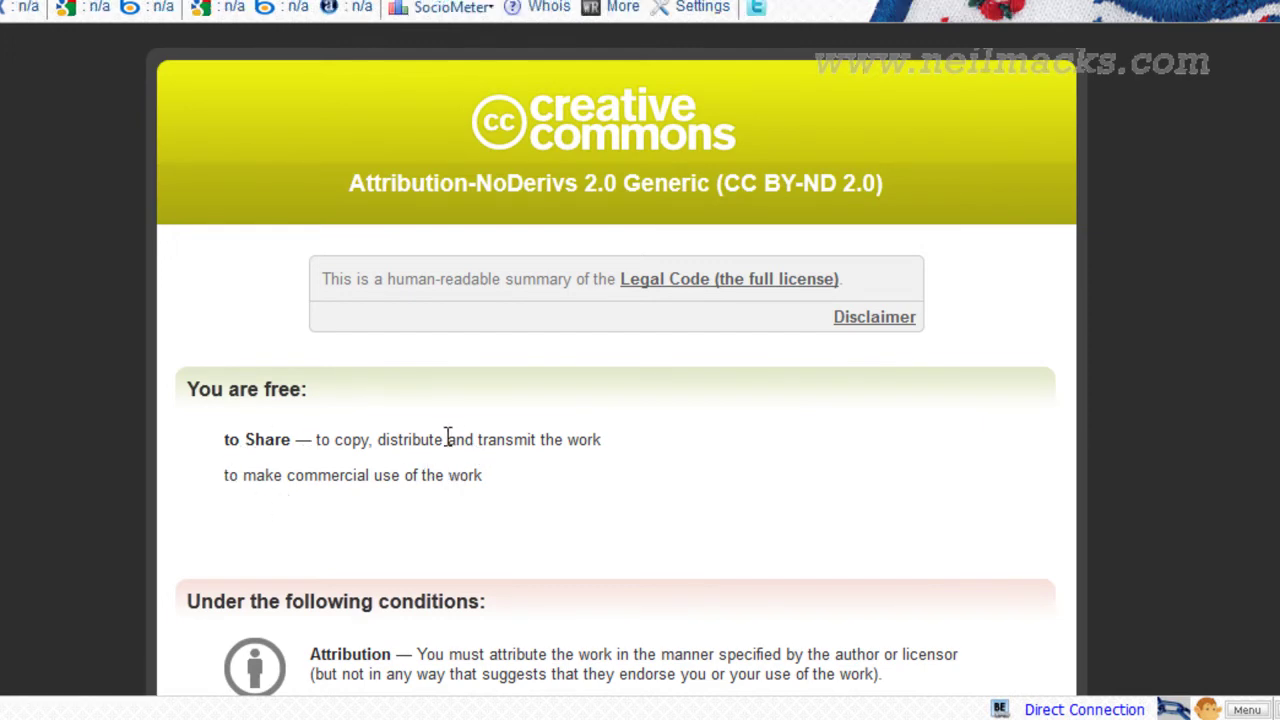
- Check the CC BY-ND 2.0 commercial-use permission and the no-derivatives condition
{"action": "left_click_drag", "start_coordinate": [230, 478], "coordinate": [514, 497]}
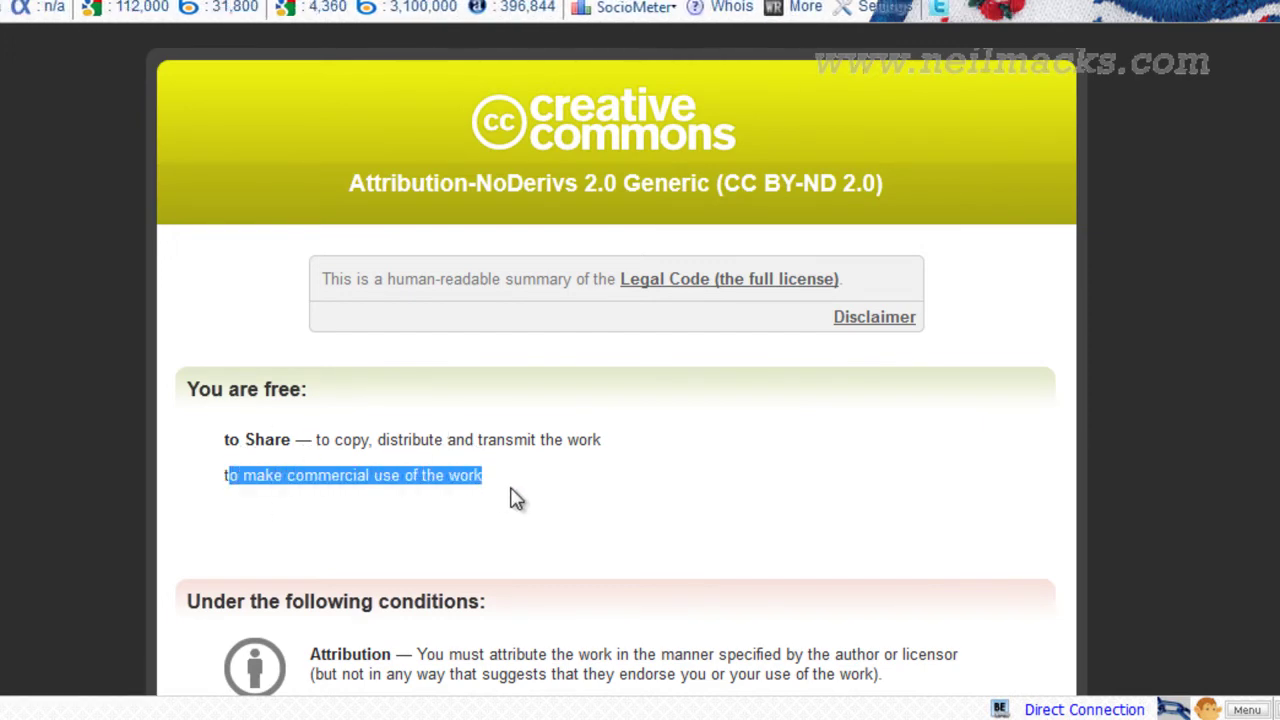
{"action": "left_click", "coordinate": [514, 497]}
{"action": "scroll", "coordinate": [720, 486], "scroll_direction": "down", "scroll_amount": 3}
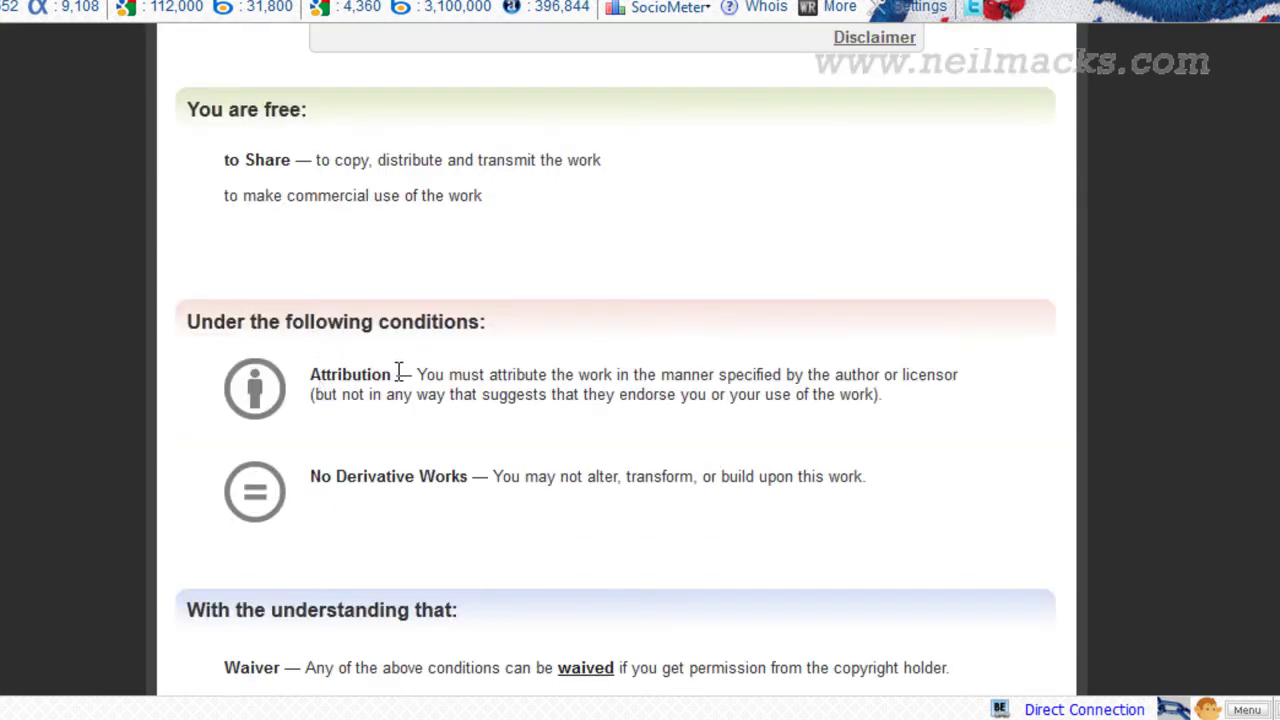
{"action": "scroll", "coordinate": [315, 330], "scroll_direction": "down", "scroll_amount": 1}
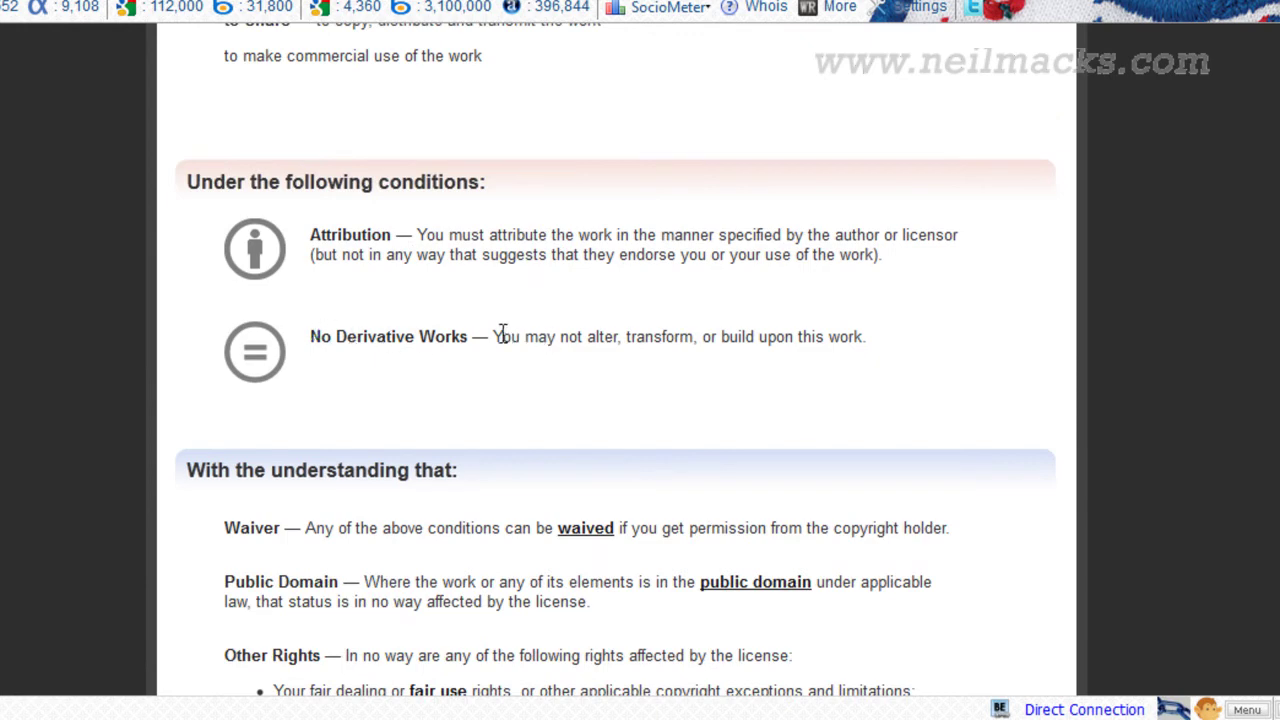
{"action": "left_click_drag", "start_coordinate": [502, 336], "coordinate": [868, 336]}
{"action": "left_click", "coordinate": [891, 331]}
- Scroll through the remaining license terms and return to the Flickr photo page
{"action": "scroll", "coordinate": [845, 365], "scroll_direction": "down", "scroll_amount": 2}
{"action": "scroll", "coordinate": [400, 378], "scroll_direction": "down", "scroll_amount": 1}
{"action": "scroll", "coordinate": [416, 388], "scroll_direction": "down", "scroll_amount": 1}
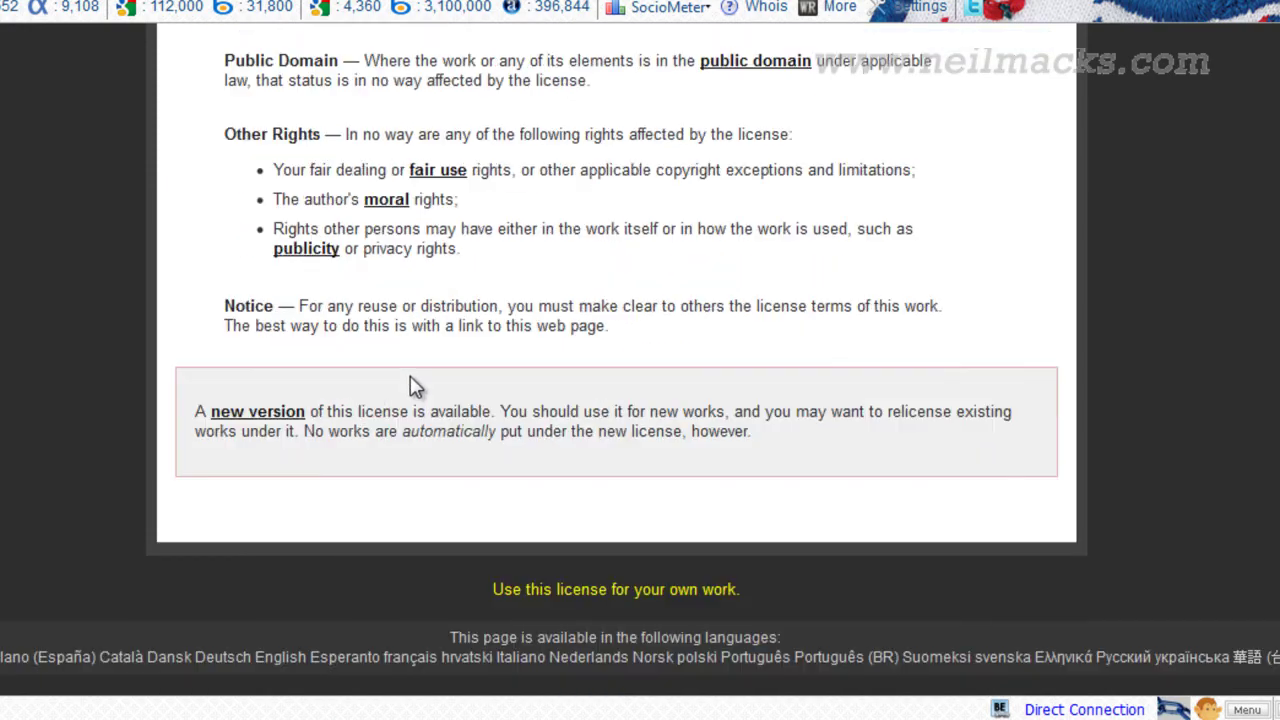
{"action": "key", "text": "Home"}
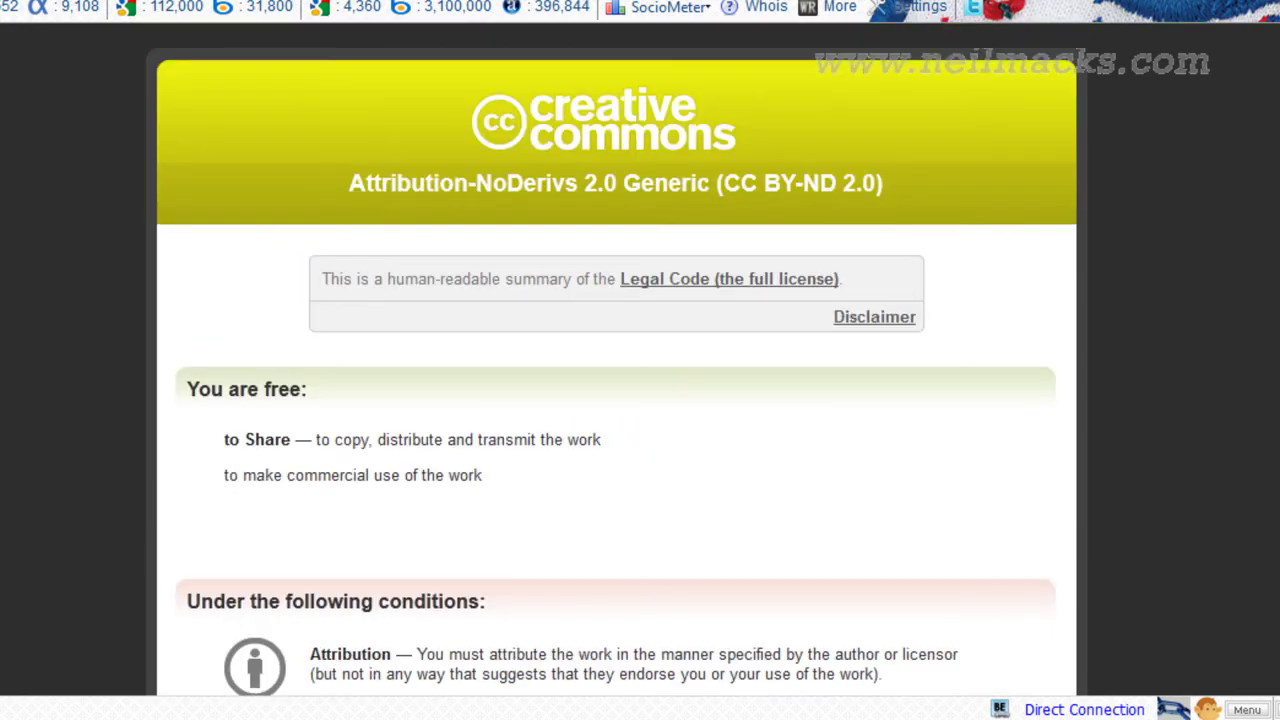
{"action": "key", "text": "alt+Left"}
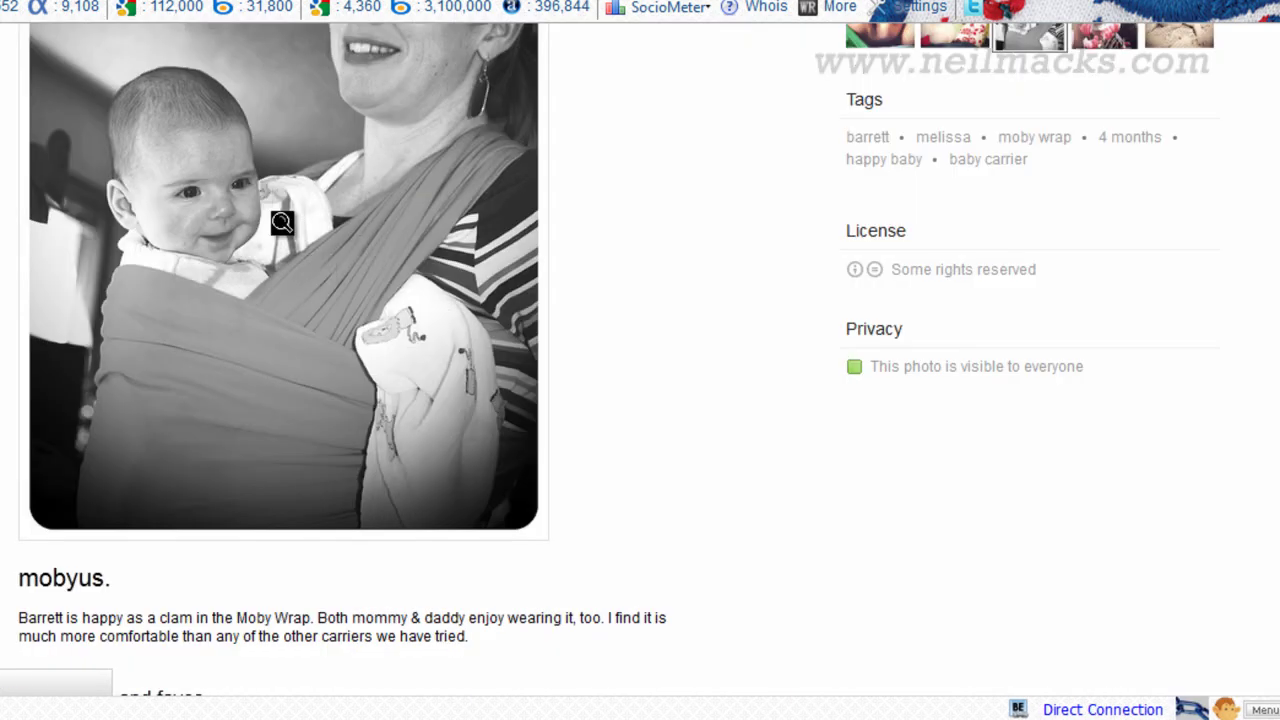
{"action": "scroll", "coordinate": [323, 252], "scroll_direction": "up", "scroll_amount": 2}
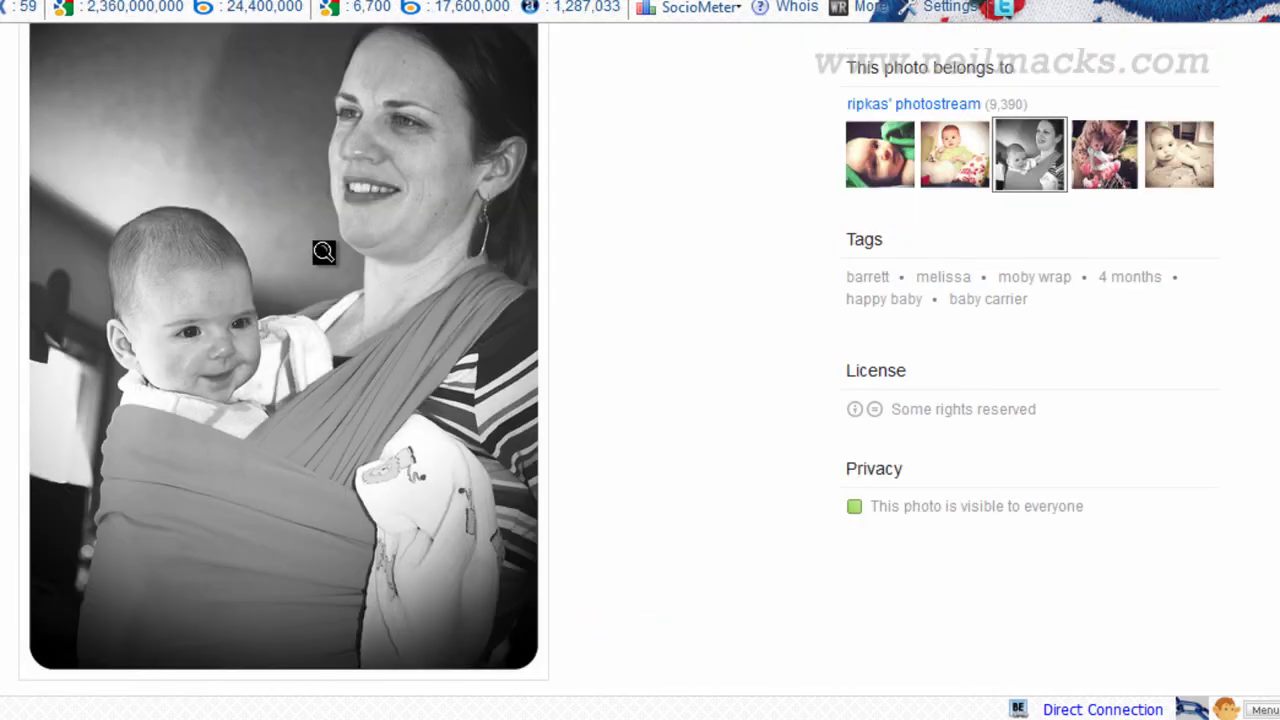
{"action": "scroll", "coordinate": [341, 313], "scroll_direction": "down", "scroll_amount": 2}
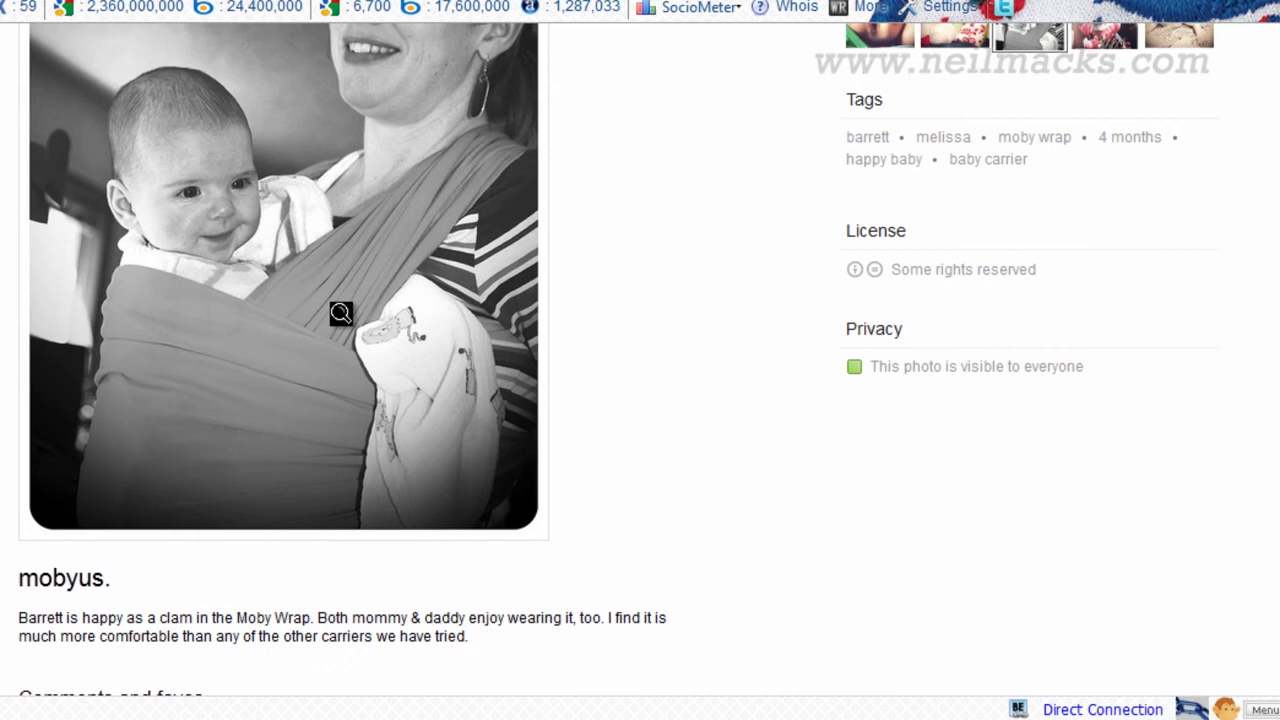
{"action": "scroll", "coordinate": [256, 588], "scroll_direction": "up", "scroll_amount": 5}
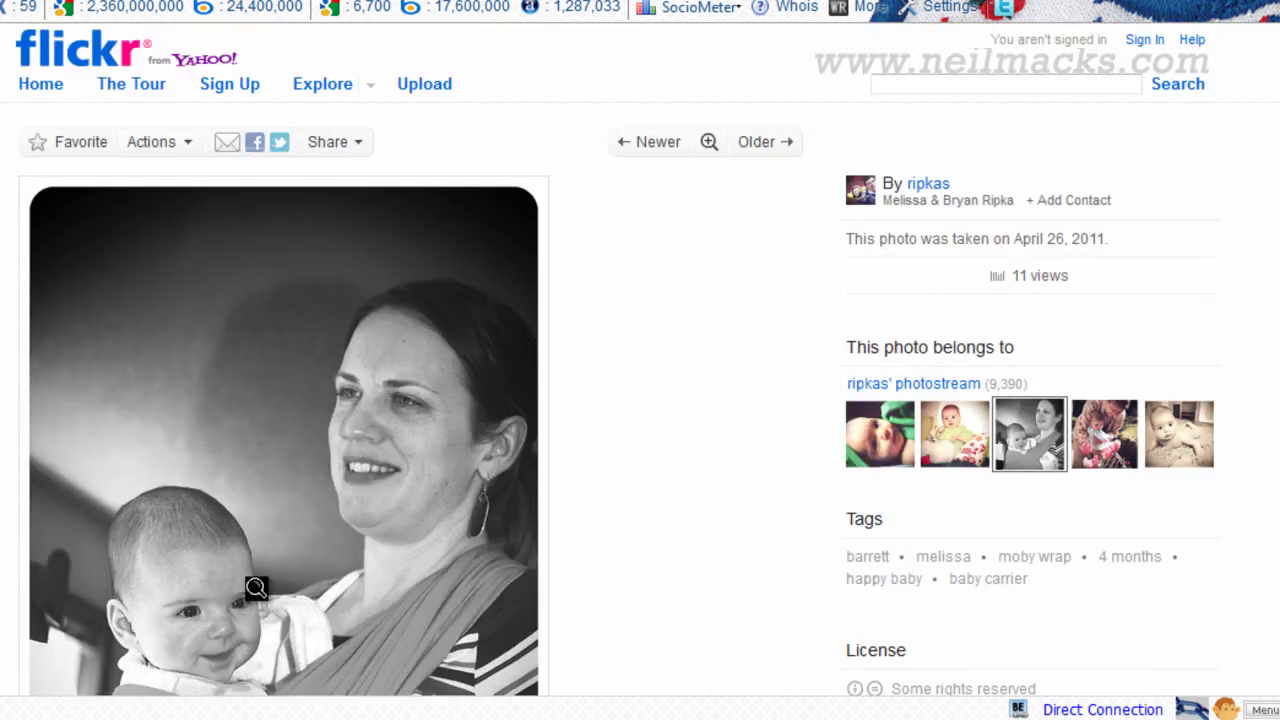
{"action": "double_click", "coordinate": [940, 188]}
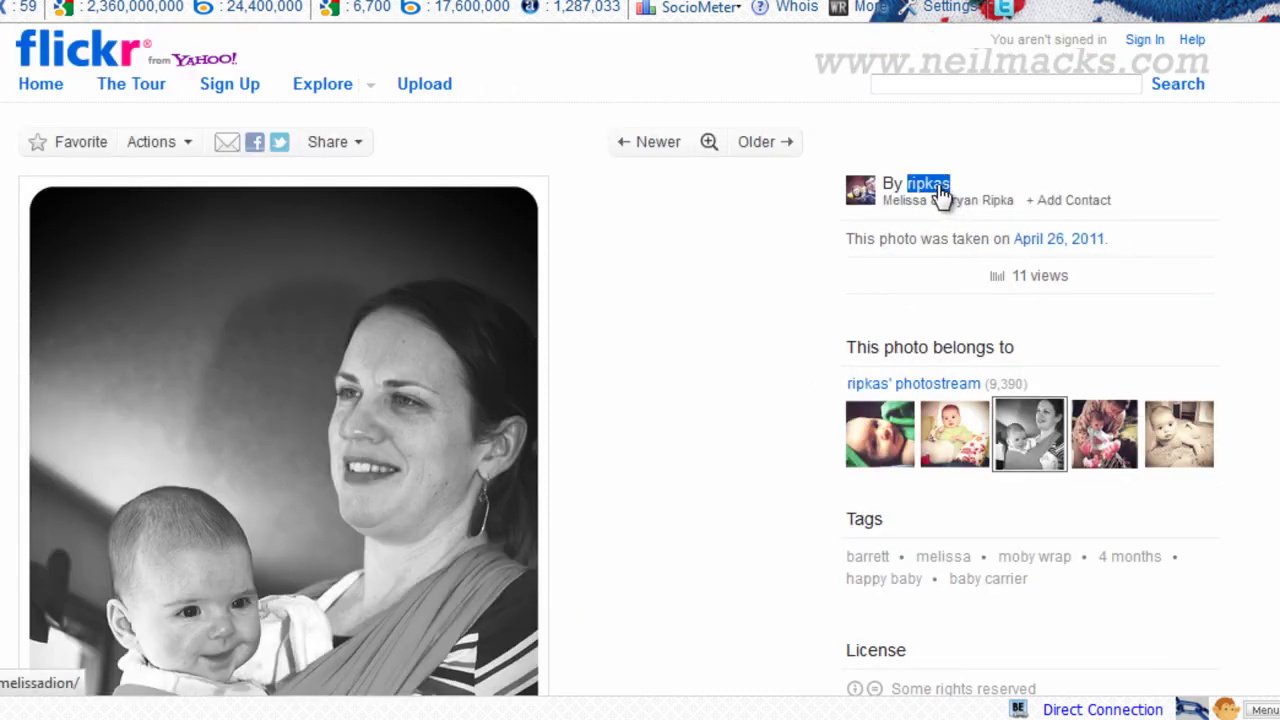
{"action": "left_click", "coordinate": [757, 323]}
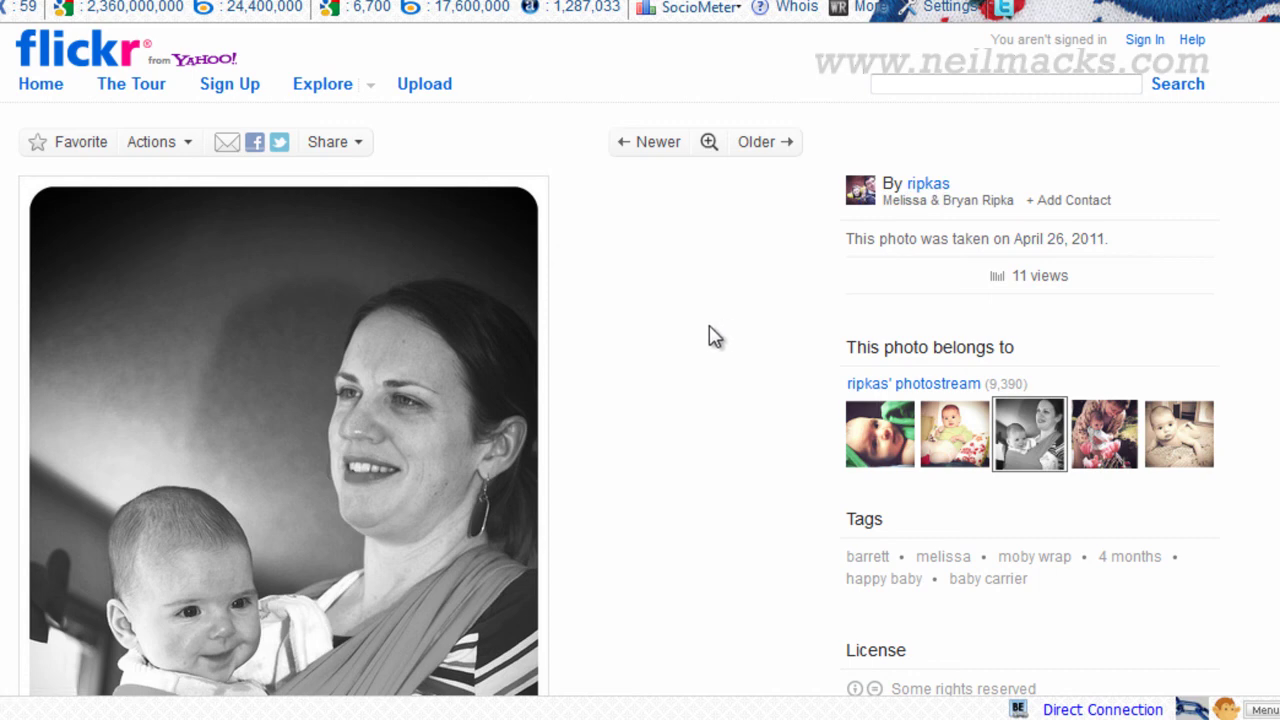
{"action": "double_click", "coordinate": [943, 191]}
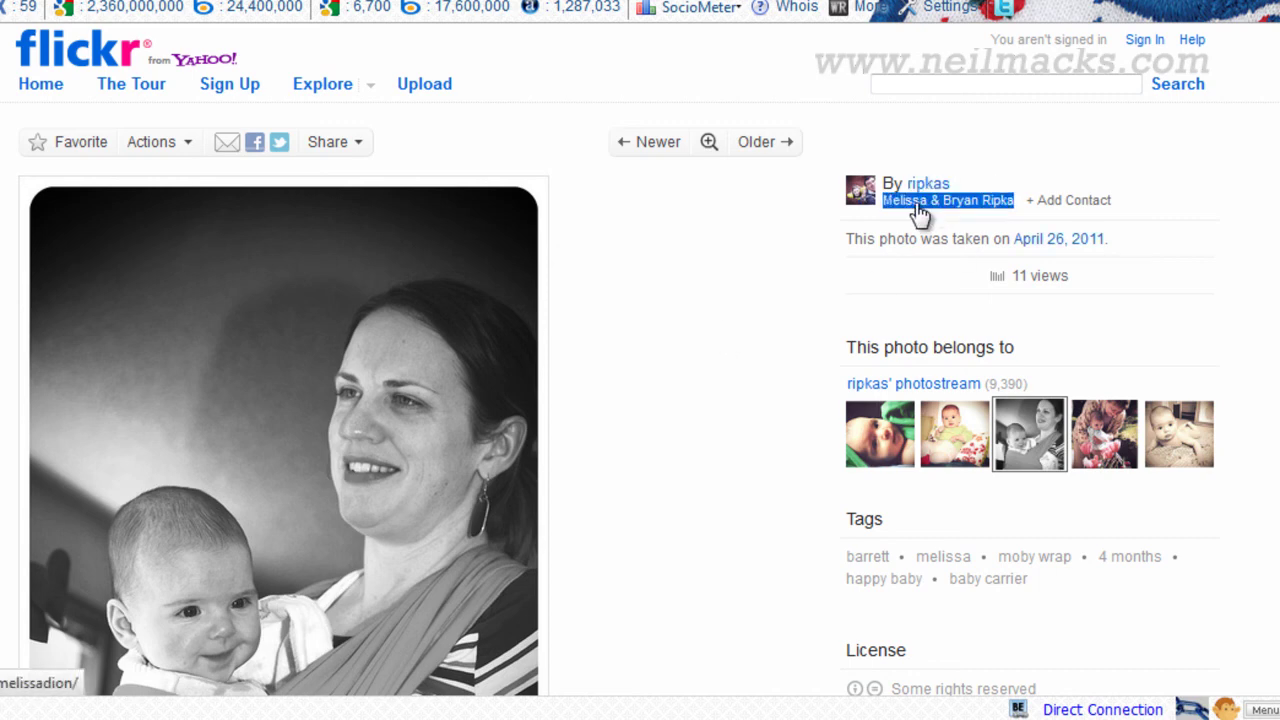
{"action": "left_click", "coordinate": [918, 213]}
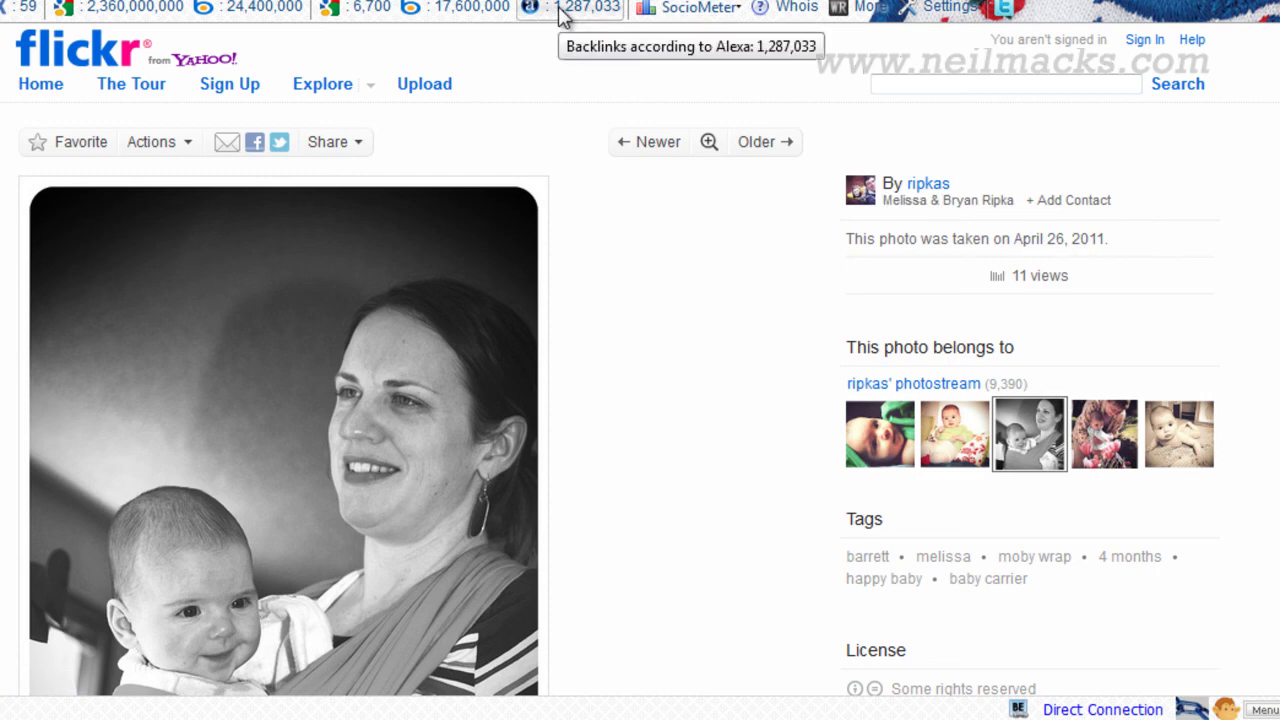